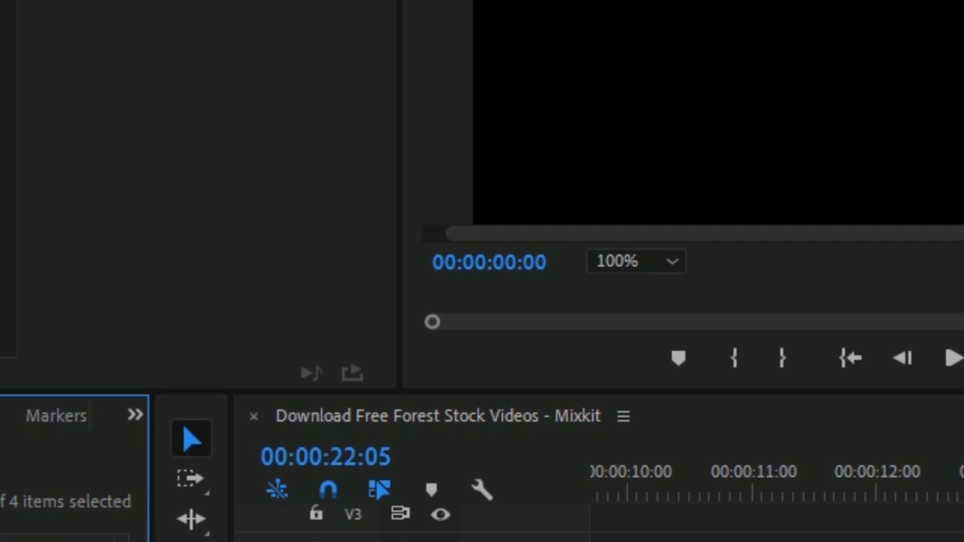
- Add the forest footage from the project to the sequence and move it to the start of the timeline
{"action": "key", "text": "ctrl+shift+a"}
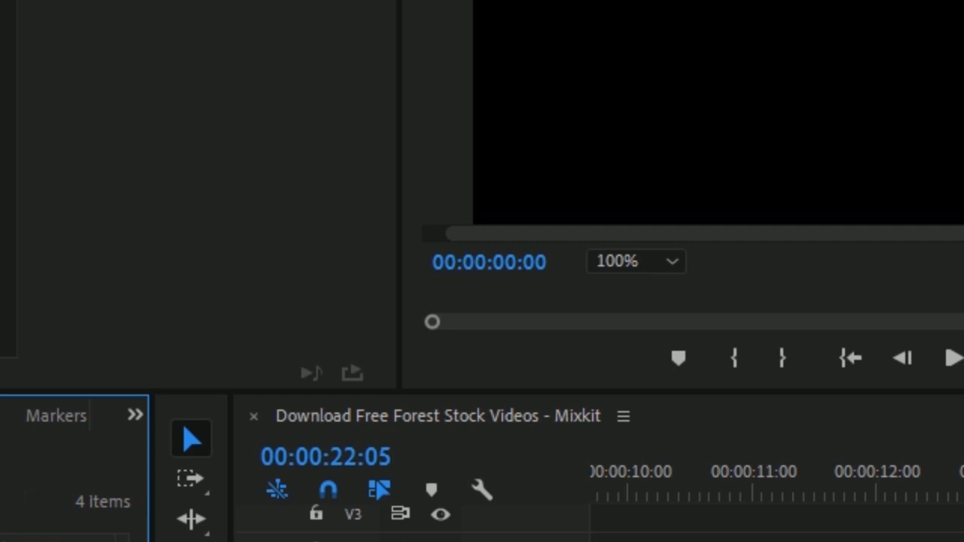
{"action": "key", "text": "ctrl+a"}
{"action": "left_click_drag", "start_coordinate": [75, 538], "coordinate": [590, 538]}
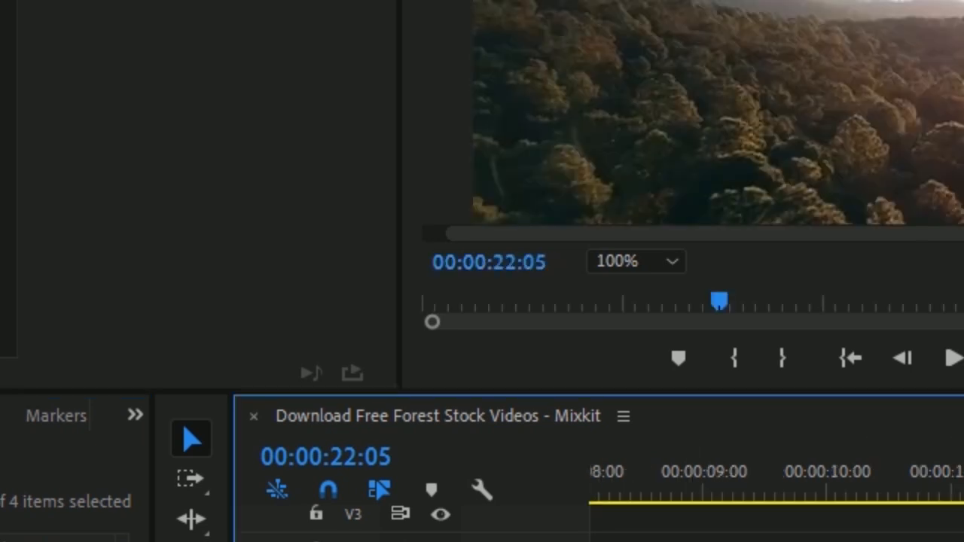
{"action": "scroll", "coordinate": [888, 527], "scroll_direction": "down", "scroll_amount": 5}
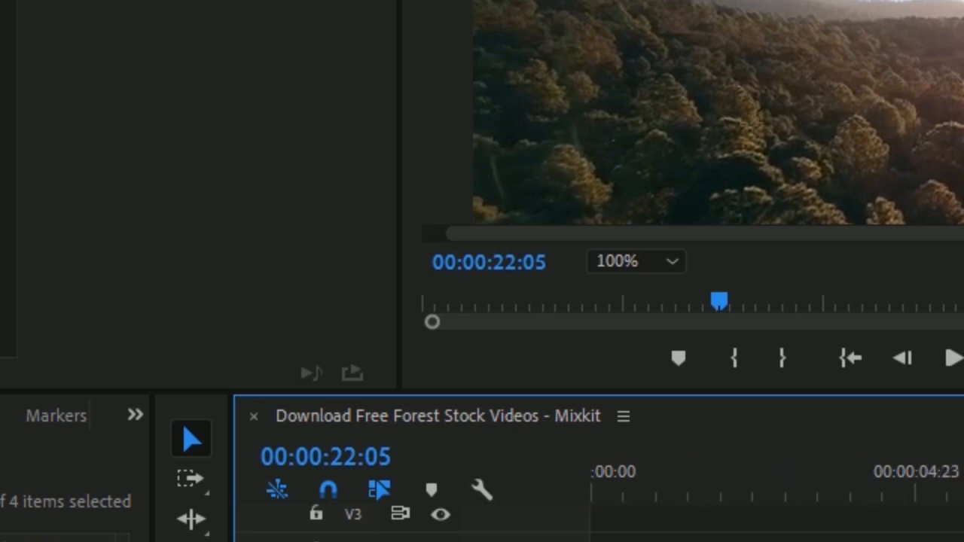
{"action": "scroll", "coordinate": [888, 527], "scroll_direction": "up", "scroll_amount": 5}
{"action": "scroll", "coordinate": [776, 497], "scroll_direction": "down", "scroll_amount": 5}
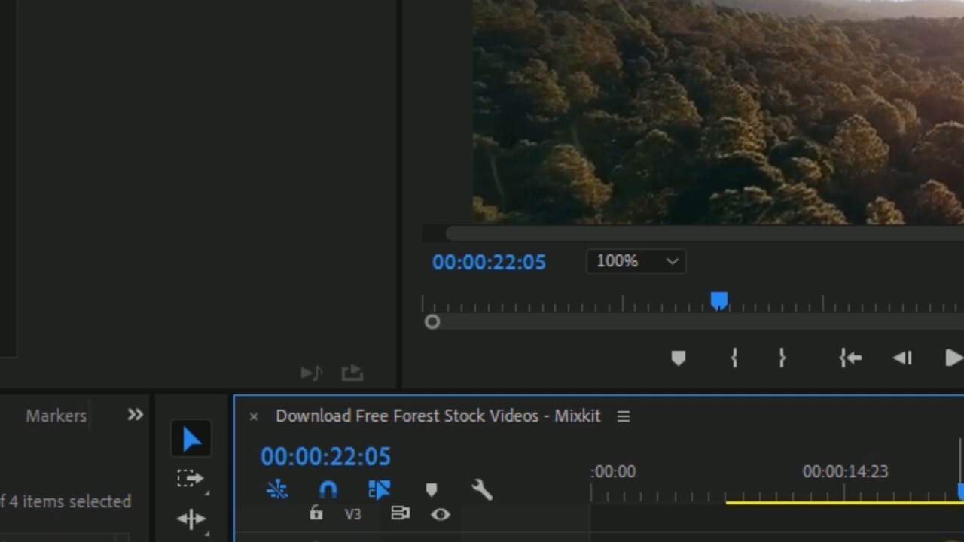
{"action": "left_click_drag", "start_coordinate": [948, 541], "coordinate": [796, 541]}
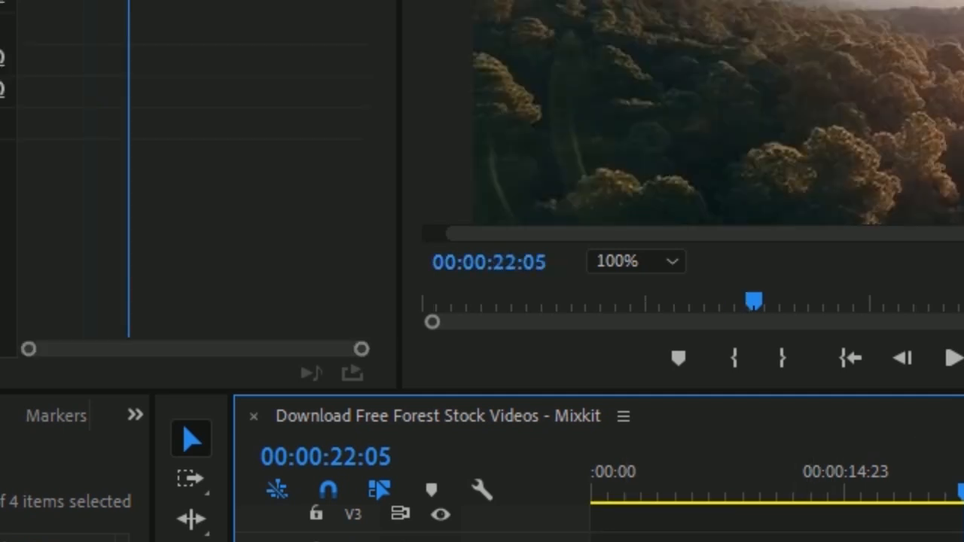
- Shorten the forest footage by trimming its end to just past 00:00:44:22
{"action": "scroll", "coordinate": [776, 481], "scroll_direction": "down", "scroll_amount": 5}
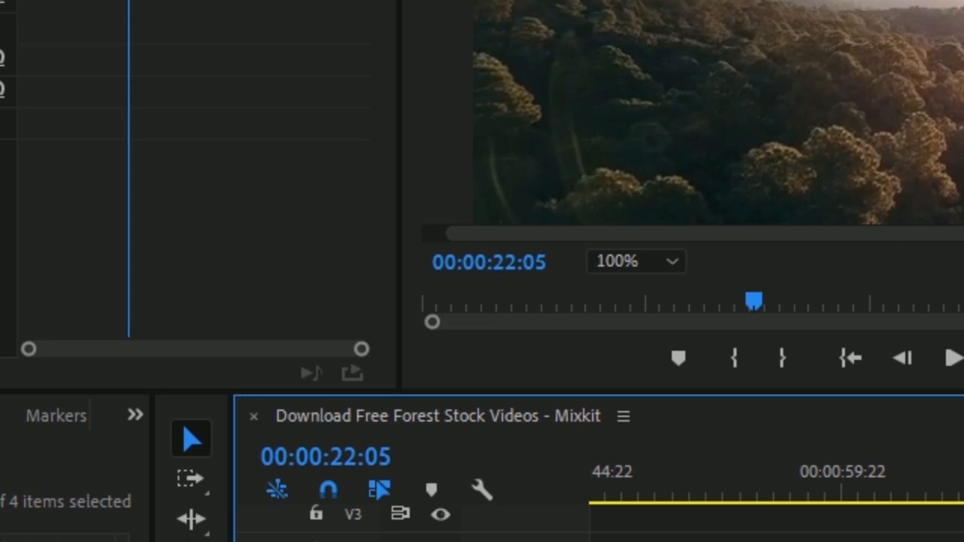
{"action": "left_click_drag", "start_coordinate": [762, 541], "coordinate": [679, 541]}
{"action": "left_click_drag", "start_coordinate": [963, 541], "coordinate": [653, 541]}
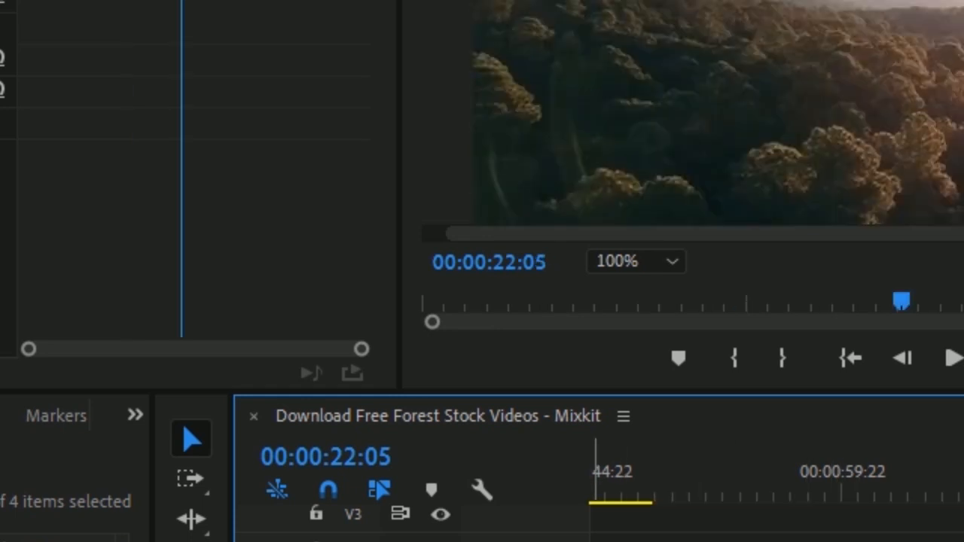
- Return the playhead to 00:00:00:00 and create a 640 × 360 legacy title at 23.976 fps with square pixels
{"action": "scroll", "coordinate": [775, 527], "scroll_direction": "up", "scroll_amount": 5}
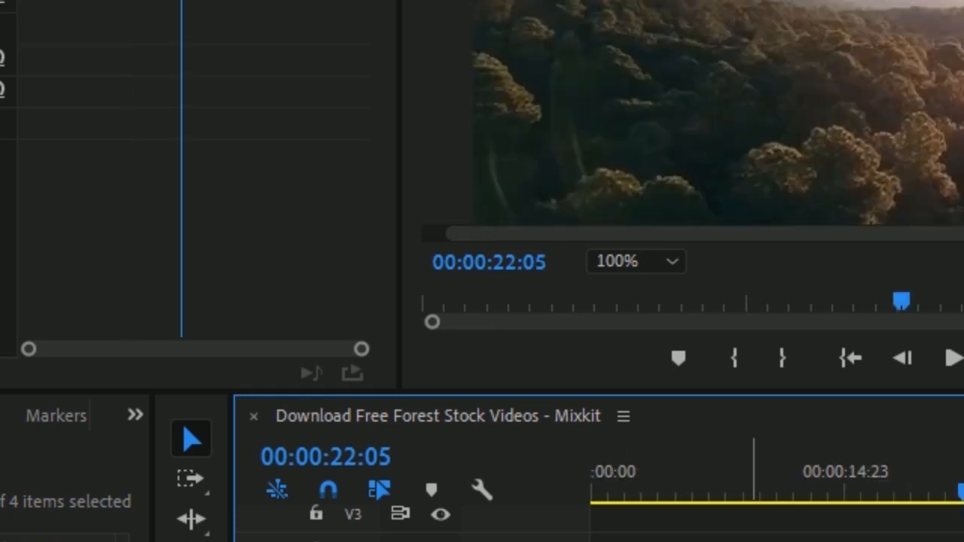
{"action": "left_click_drag", "start_coordinate": [960, 497], "coordinate": [572, 519]}
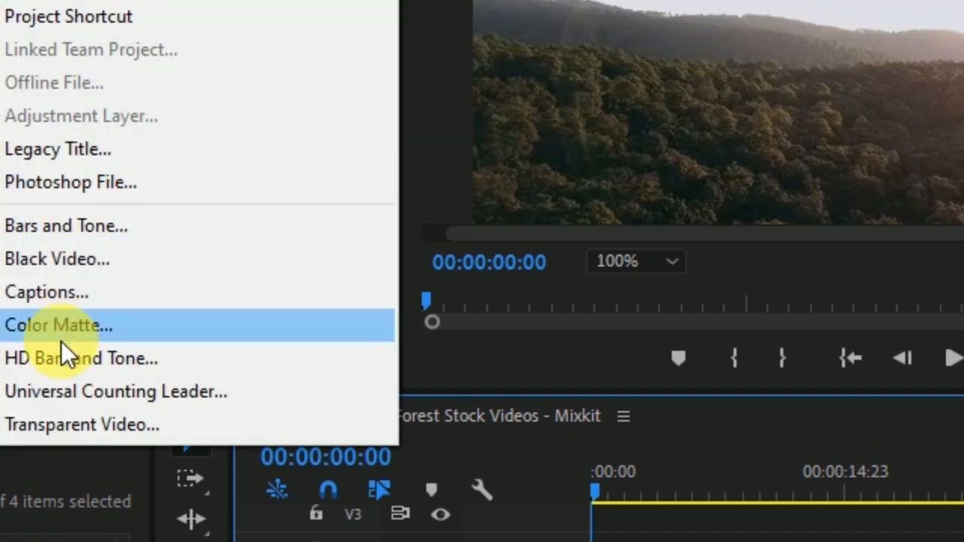
{"action": "left_click", "coordinate": [59, 145]}
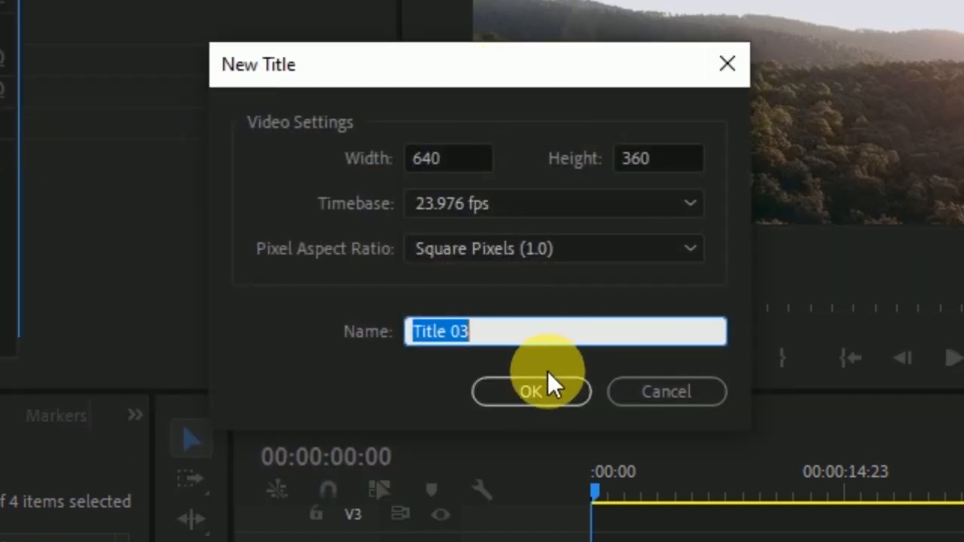
{"action": "left_click", "coordinate": [539, 395]}
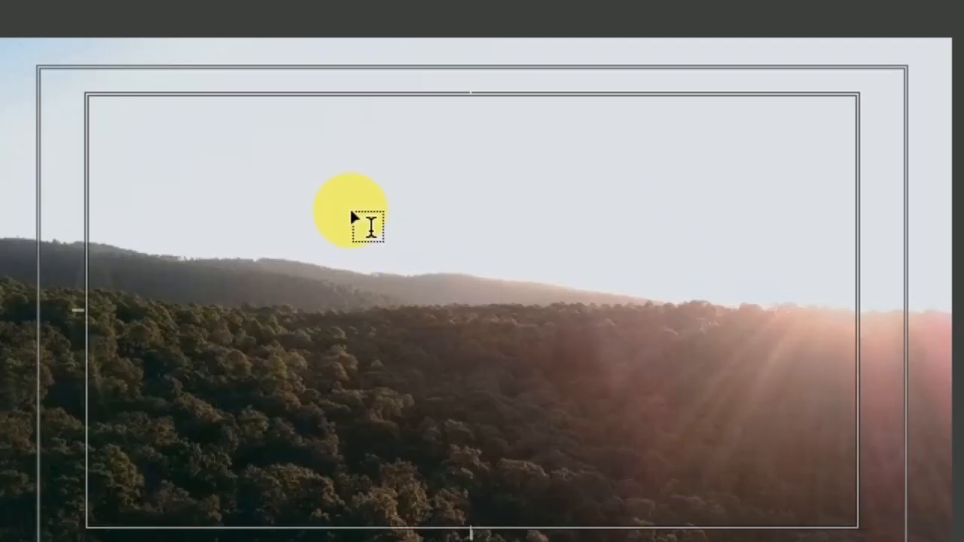
- Write the word "forest" as the title text over the footage and finish the title
{"action": "left_click", "coordinate": [349, 207]}
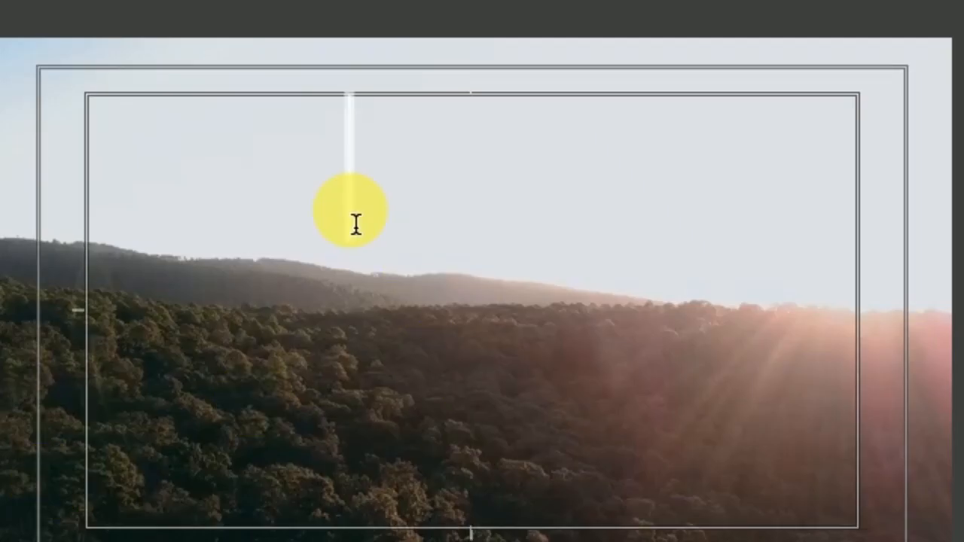
{"action": "type", "text": "fir"}
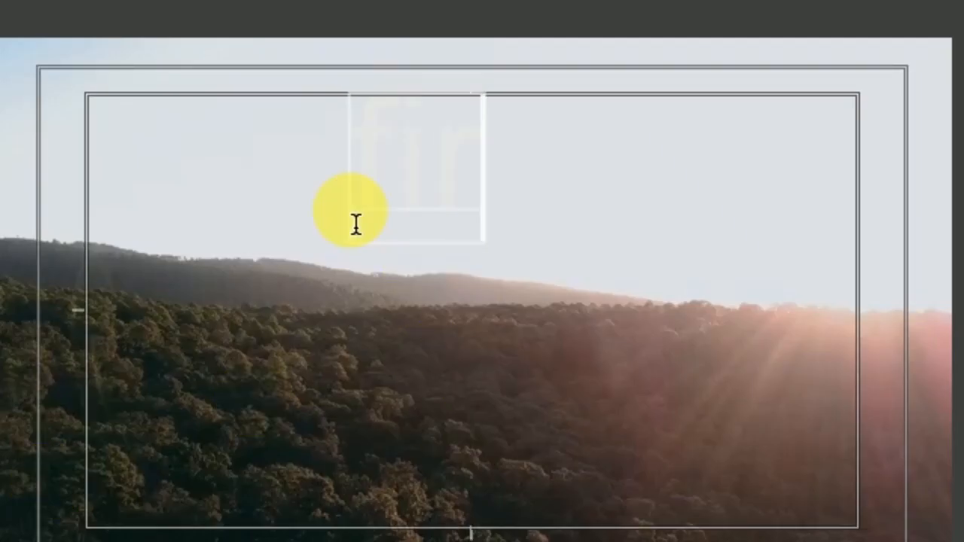
{"action": "key", "text": "BackSpace"}
{"action": "key", "text": "BackSpace"}
{"action": "key", "text": "BackSpace"}
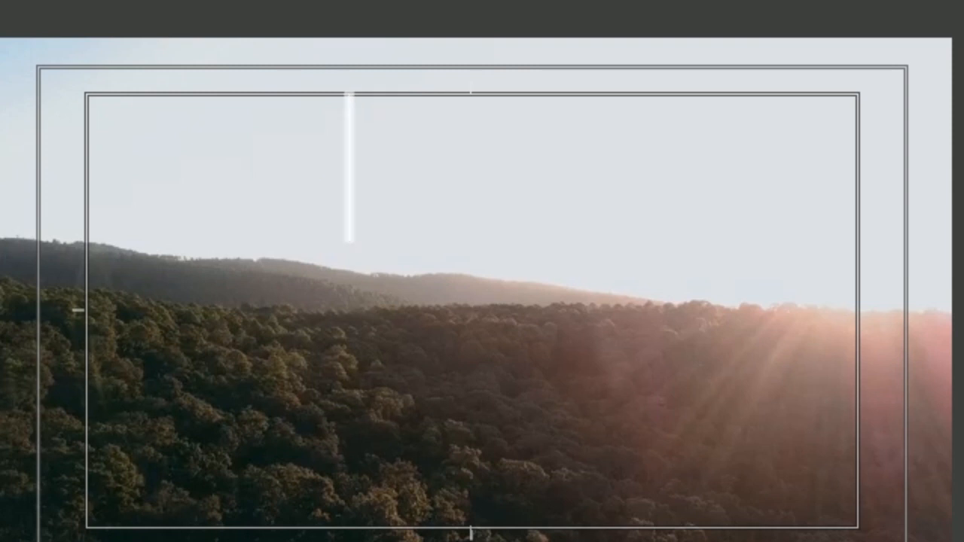
{"action": "left_click", "coordinate": [261, 320]}
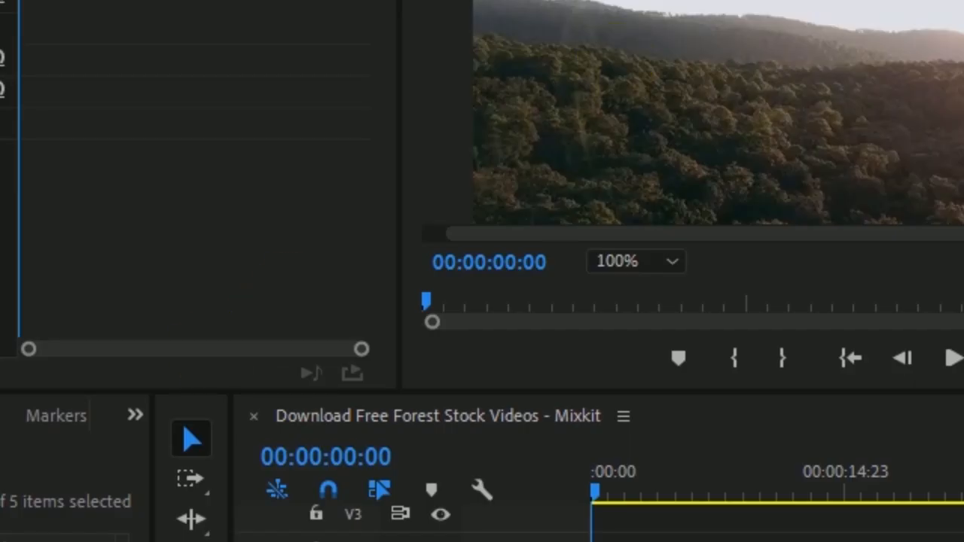
- Place the forest title above the footage, starting about 6 seconds in, and move the playhead to 00:00:06:12
{"action": "left_click", "coordinate": [60, 482]}
{"action": "left_click_drag", "start_coordinate": [12, 512], "coordinate": [697, 531]}
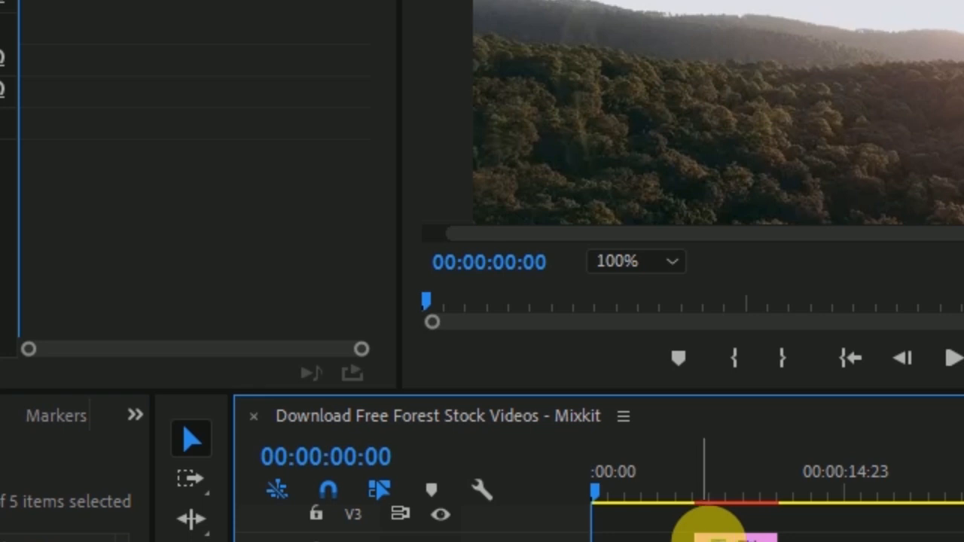
{"action": "left_click", "coordinate": [743, 541]}
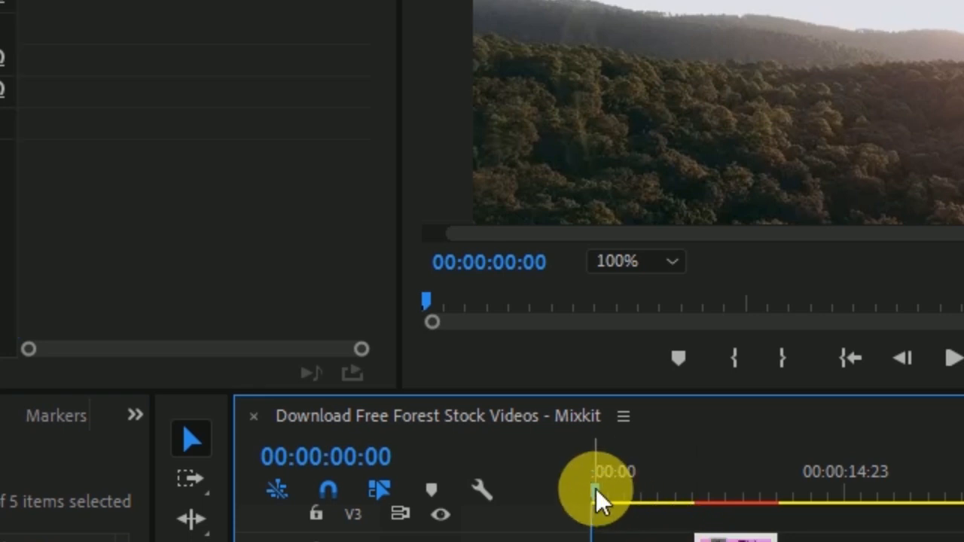
{"action": "left_click_drag", "start_coordinate": [594, 488], "coordinate": [704, 478]}
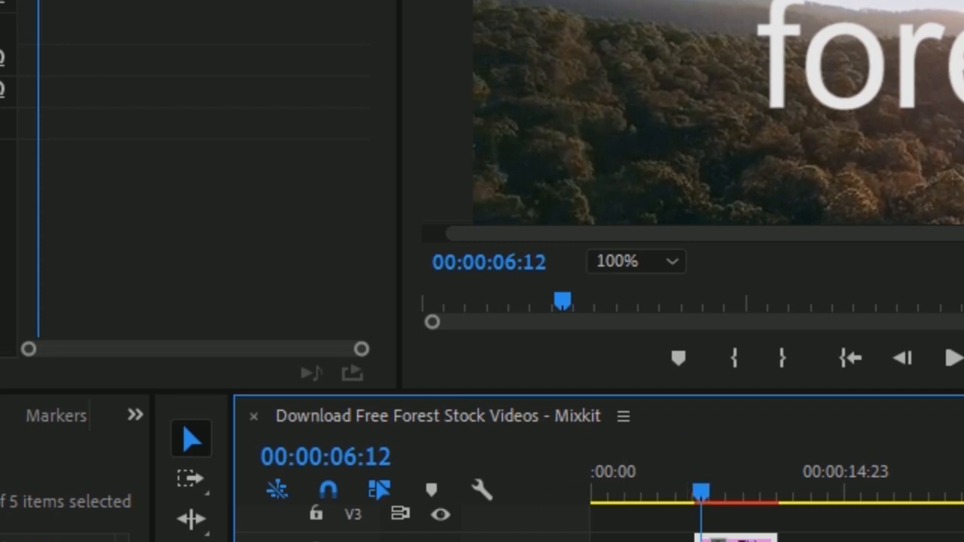
- Create a 640 × 360 transparent video item at 23.976 fps with square pixels
{"action": "left_click", "coordinate": [36, 541]}
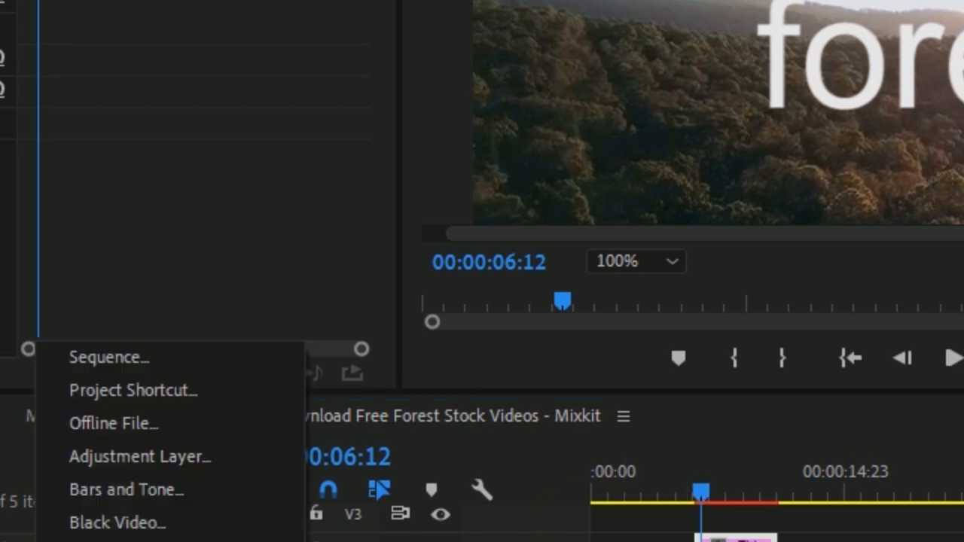
{"action": "left_click", "coordinate": [120, 541]}
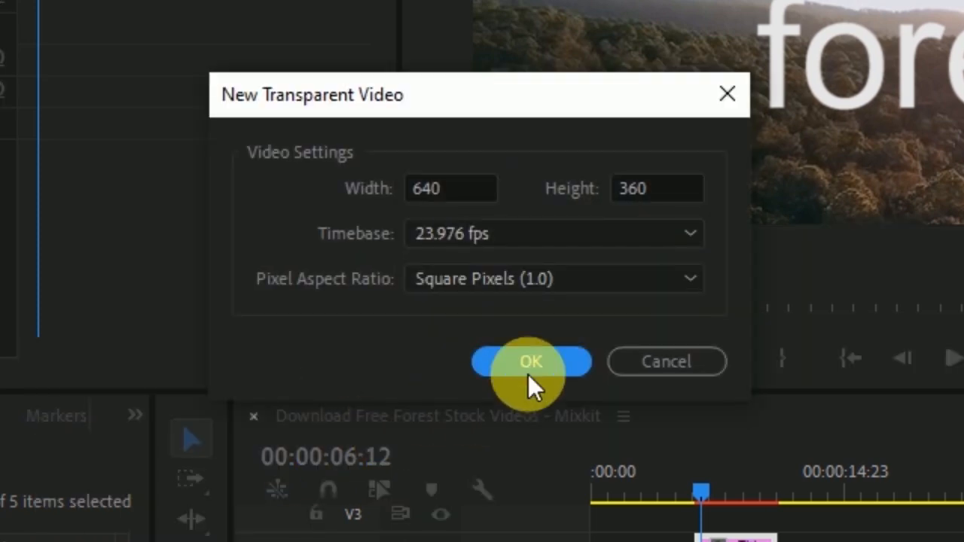
{"action": "left_click", "coordinate": [527, 374]}
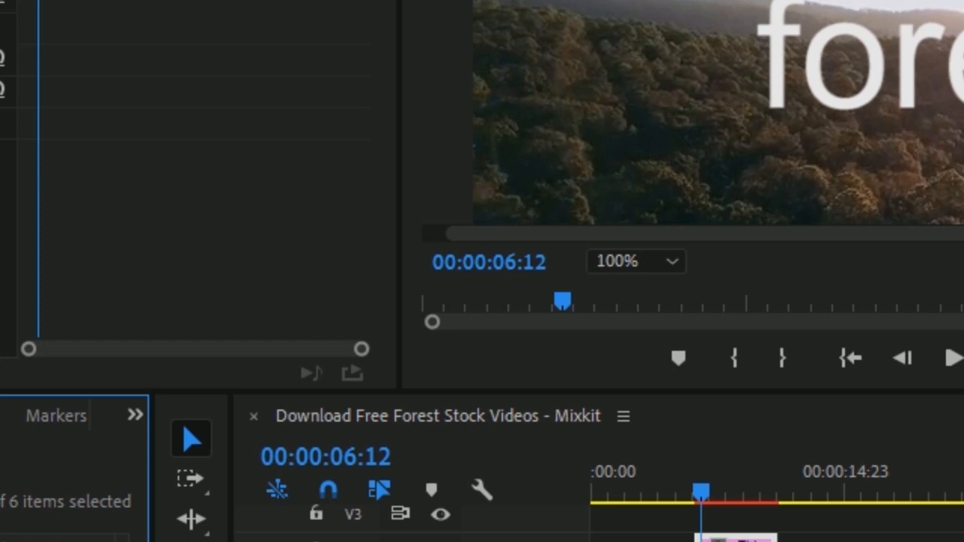
- Place the transparent video on track V3 above the title and match its start and end to the title clip
{"action": "left_click_drag", "start_coordinate": [602, 538], "coordinate": [727, 521]}
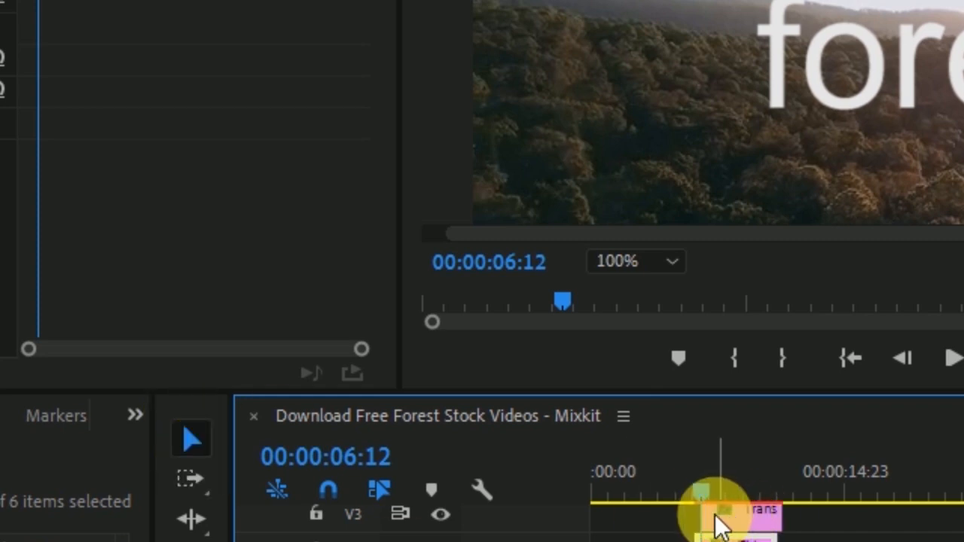
{"action": "left_click", "coordinate": [701, 523]}
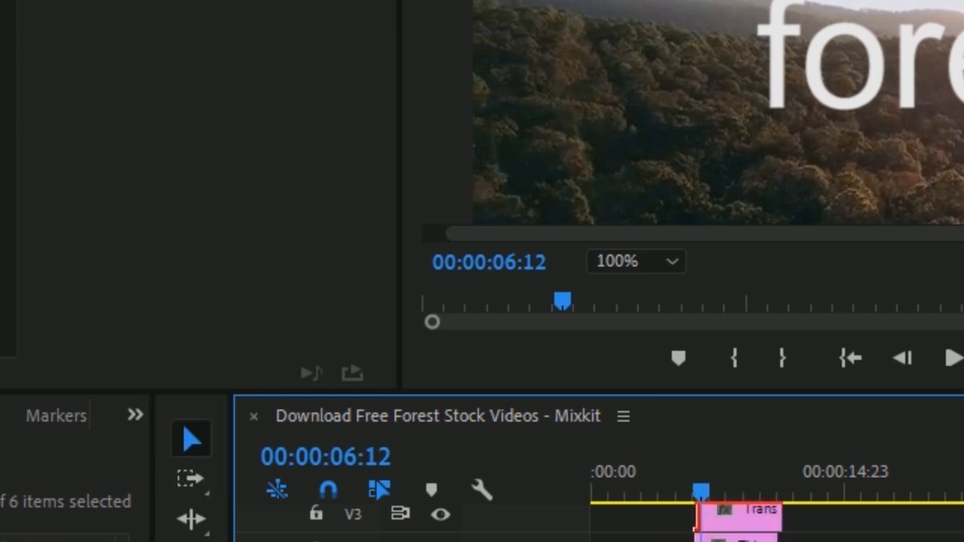
{"action": "left_click", "coordinate": [738, 529]}
{"action": "left_click_drag", "start_coordinate": [725, 520], "coordinate": [699, 501]}
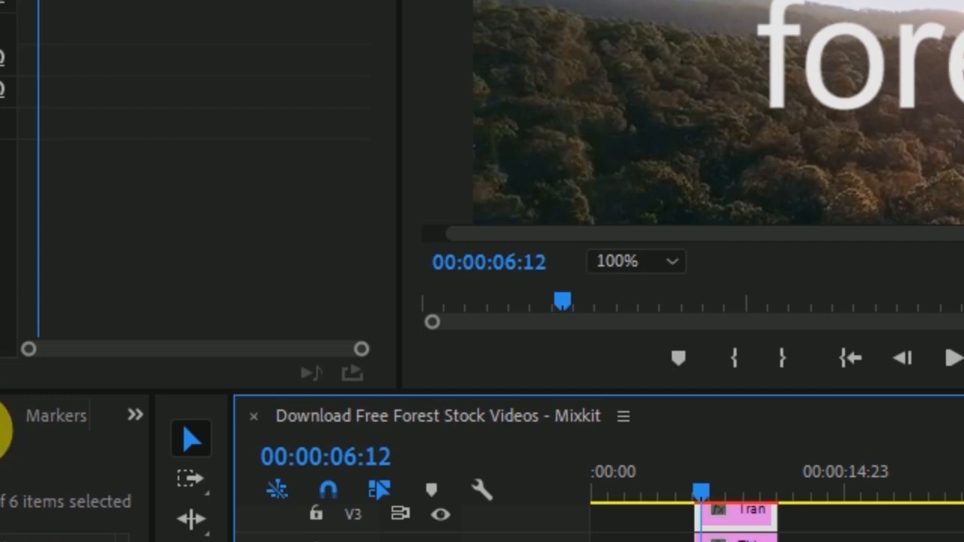
- Apply the Write-on effect to the transparent video and set up an enlarged white brush with a position keyframe at 00:00:06:12
{"action": "left_click", "coordinate": [1, 416]}
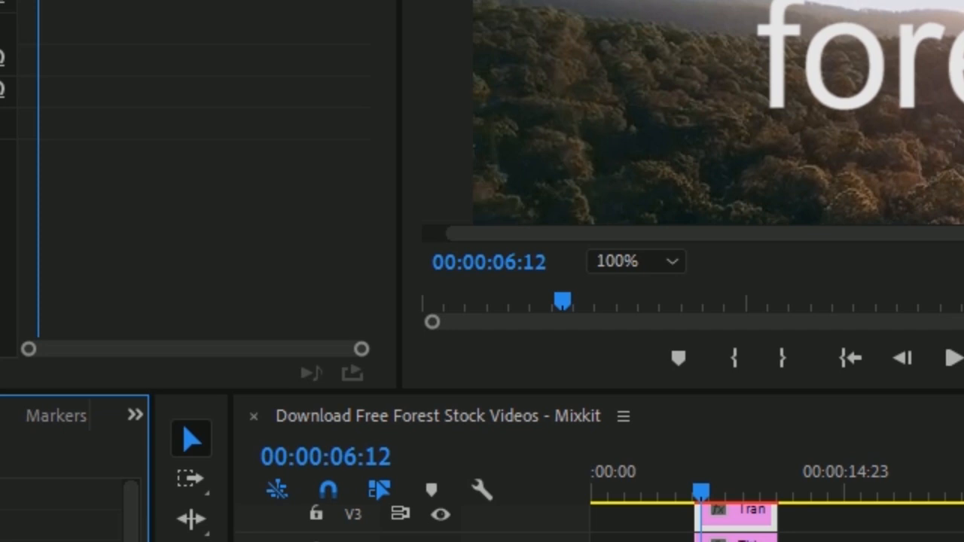
{"action": "left_click_drag", "start_coordinate": [76, 538], "coordinate": [741, 519]}
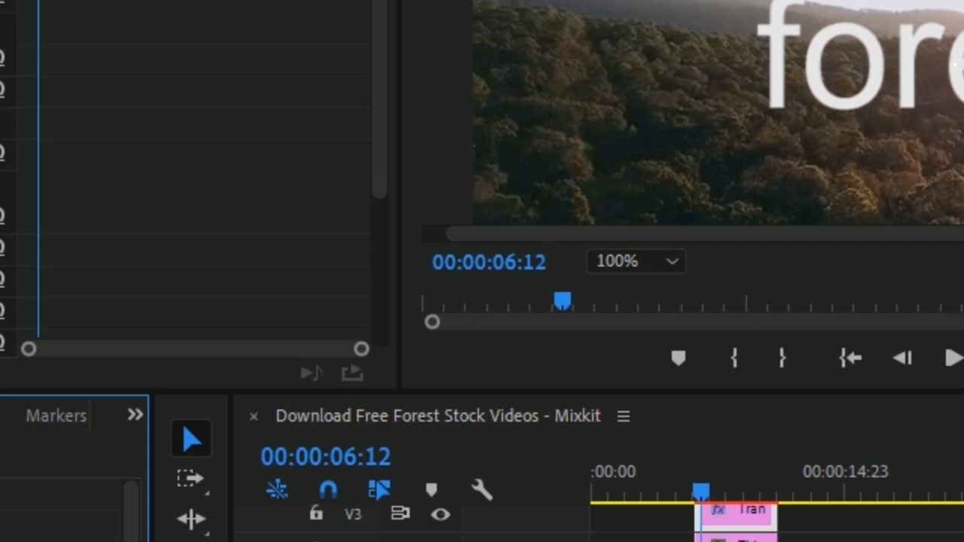
{"action": "scroll", "coordinate": [193, 173], "scroll_direction": "down", "scroll_amount": 3}
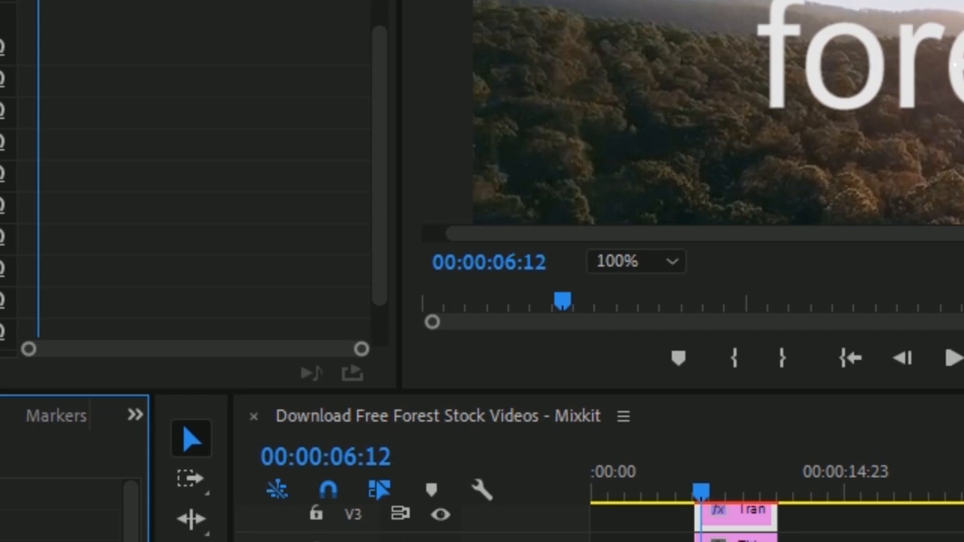
{"action": "left_click", "coordinate": [193, 188]}
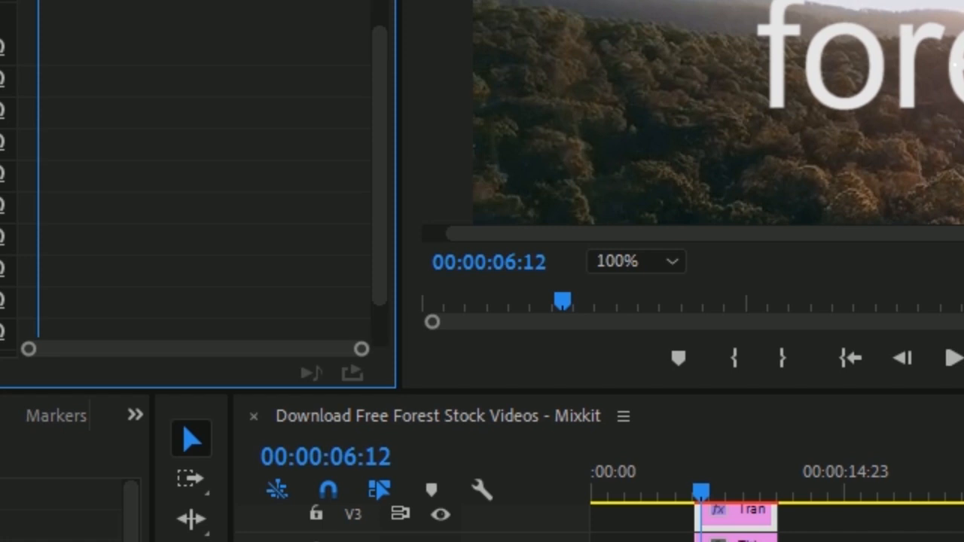
{"action": "key", "text": "Return"}
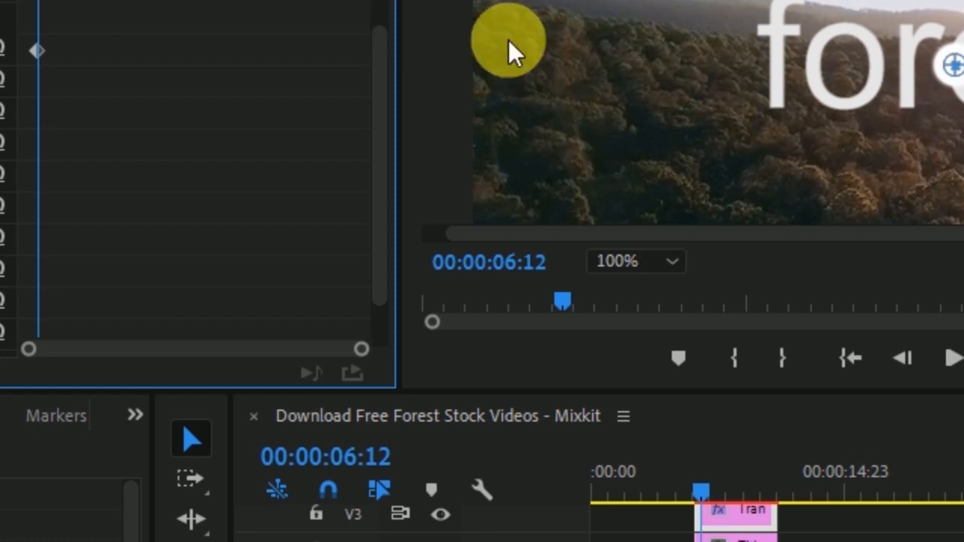
- Animate the brush frame by frame from 00:00:06:12 to 00:00:07:05, tracing over the title's letters f, o and r
{"action": "left_click_drag", "start_coordinate": [954, 67], "coordinate": [819, 9]}
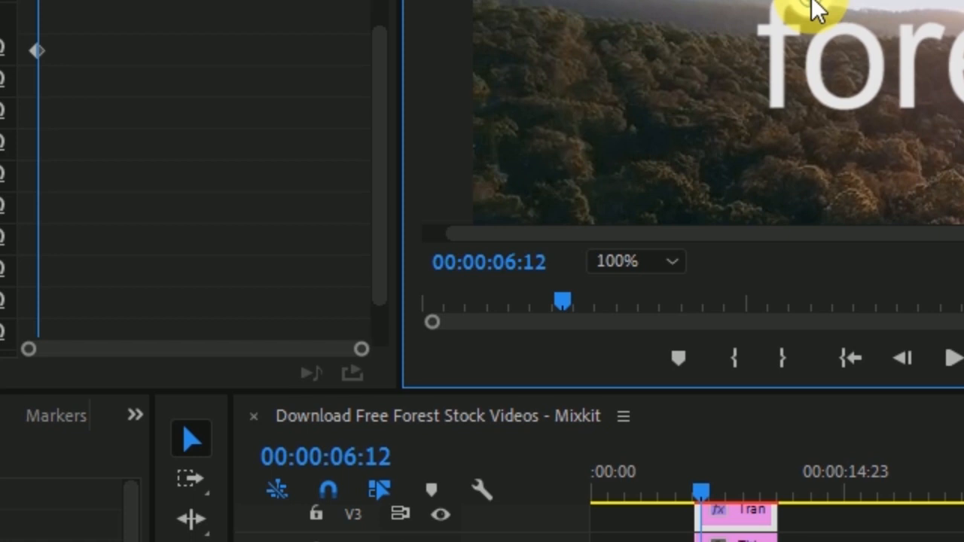
{"action": "key", "text": "Right"}
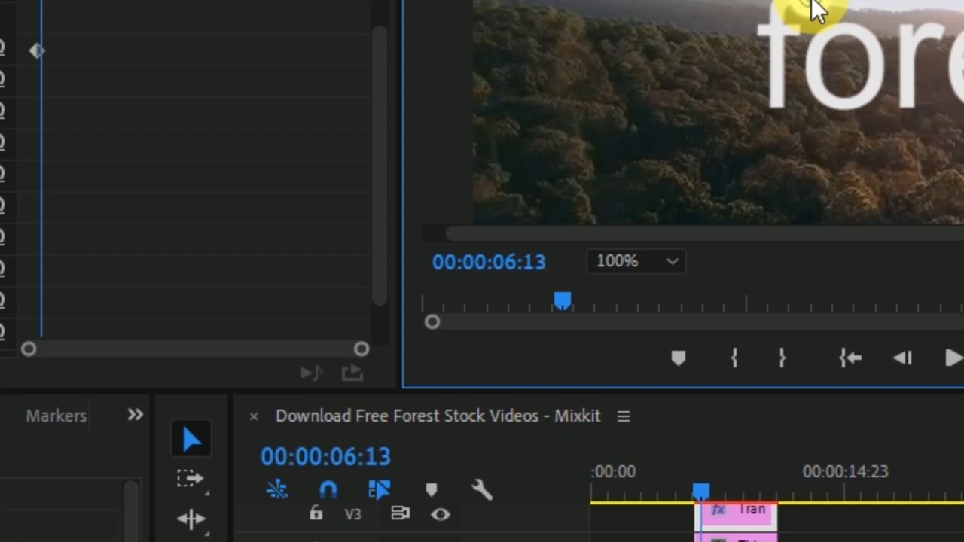
{"action": "mouse_move", "coordinate": [811, 3]}
{"action": "left_mouse_down"}
{"action": "mouse_move", "coordinate": [785, 7]}
{"action": "mouse_move", "coordinate": [776, 42]}
{"action": "mouse_move", "coordinate": [781, 1]}
{"action": "mouse_move", "coordinate": [770, 31]}
{"action": "mouse_move", "coordinate": [781, 103]}
{"action": "mouse_move", "coordinate": [766, 50]}
{"action": "mouse_move", "coordinate": [788, 47]}
{"action": "mouse_move", "coordinate": [781, 25]}
{"action": "mouse_move", "coordinate": [743, 34]}
{"action": "mouse_move", "coordinate": [793, 41]}
{"action": "mouse_move", "coordinate": [740, 37]}
{"action": "mouse_move", "coordinate": [829, 32]}
{"action": "mouse_move", "coordinate": [815, 87]}
{"action": "mouse_move", "coordinate": [860, 108]}
{"action": "mouse_move", "coordinate": [876, 49]}
{"action": "mouse_move", "coordinate": [845, 21]}
{"action": "mouse_move", "coordinate": [828, 47]}
{"action": "mouse_move", "coordinate": [831, 78]}
{"action": "mouse_move", "coordinate": [909, 96]}
{"action": "mouse_move", "coordinate": [907, 31]}
{"action": "mouse_move", "coordinate": [913, 49]}
{"action": "mouse_move", "coordinate": [945, 29]}
{"action": "mouse_move", "coordinate": [952, 62]}
{"action": "left_mouse_up"}
{"action": "key", "text": "Right"}
{"action": "key", "text": "Right"}
{"action": "key", "text": "Right"}
{"action": "key", "text": "Right"}
{"action": "key", "text": "Right"}
{"action": "key", "text": "Right"}
{"action": "key", "text": "Right"}
{"action": "key", "text": "Right"}
{"action": "key", "text": "Right"}
{"action": "key", "text": "Right"}
{"action": "key", "text": "Right"}
{"action": "key", "text": "Right"}
{"action": "key", "text": "Right"}
{"action": "key", "text": "Right"}
{"action": "key", "text": "Right"}
{"action": "key", "text": "Right"}
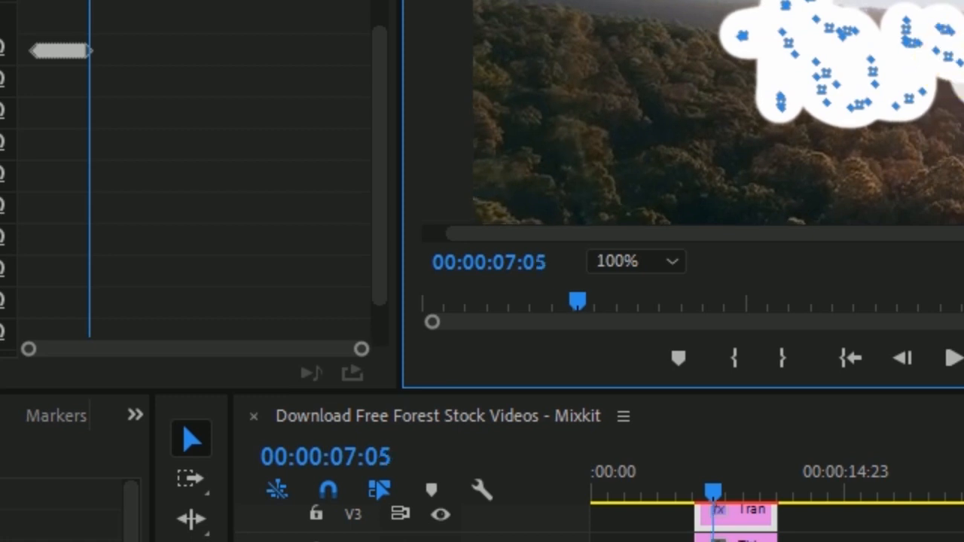
- Continue the frame-by-frame brush position animation from 00:00:07:05 to 00:00:07:22, tracing over the title's remaining letters
{"action": "key", "text": "Right"}
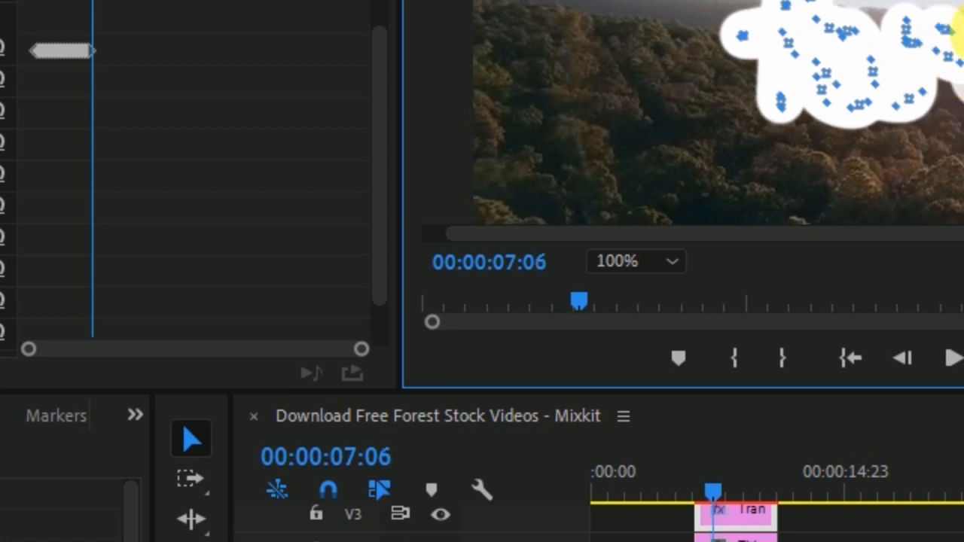
{"action": "key", "text": "Right"}
{"action": "left_click_drag", "start_coordinate": [963, 37], "coordinate": [957, 100]}
{"action": "key", "text": "Right"}
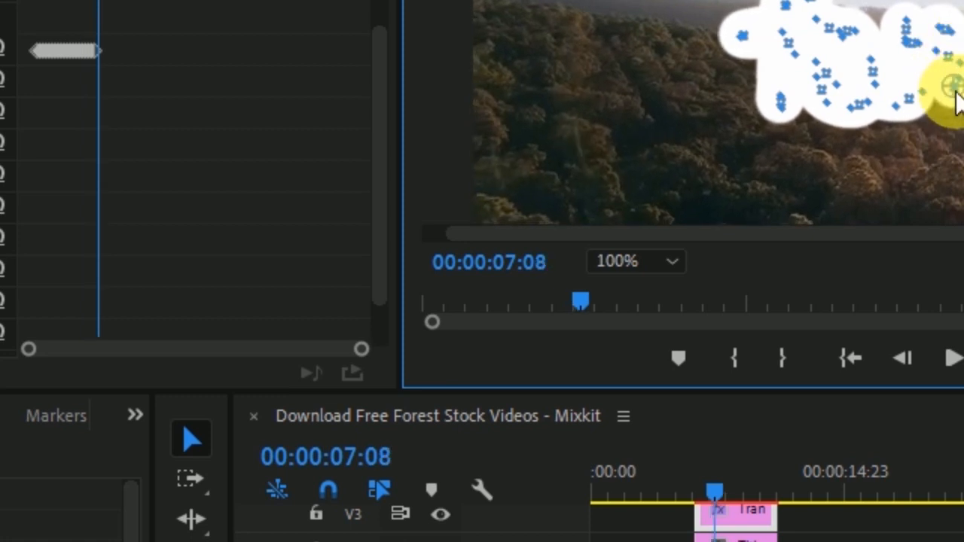
{"action": "key", "text": "Right"}
{"action": "key", "text": "Right"}
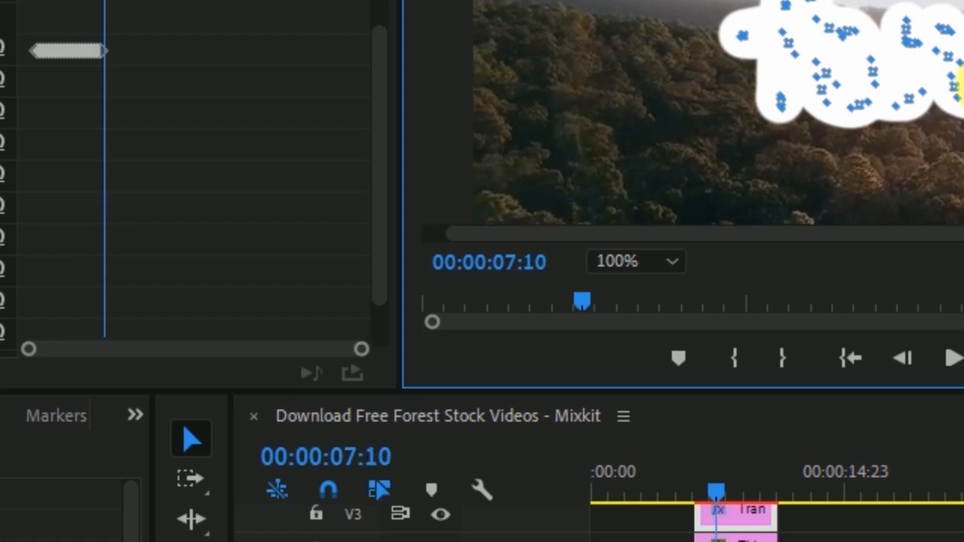
{"action": "key", "text": "Right"}
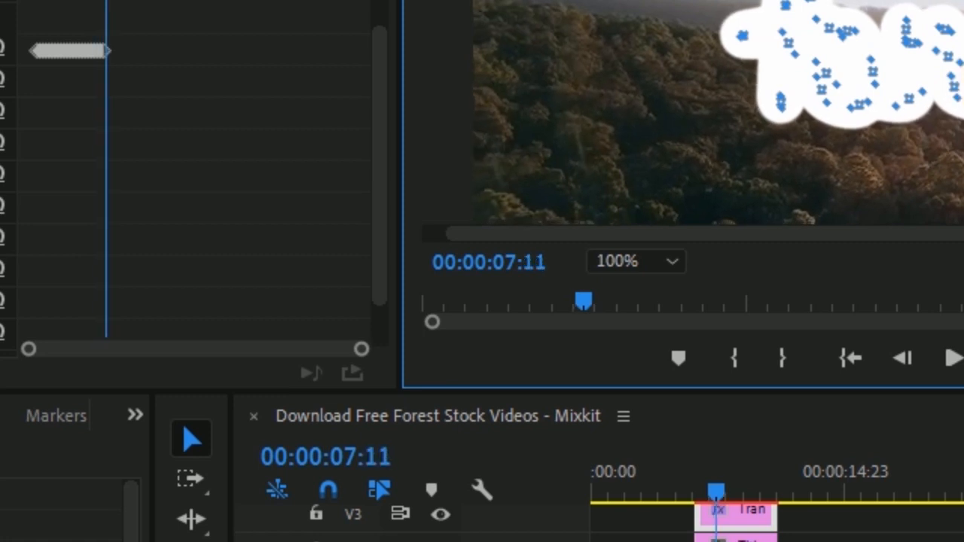
{"action": "key", "text": "Right"}
{"action": "key", "text": "Right"}
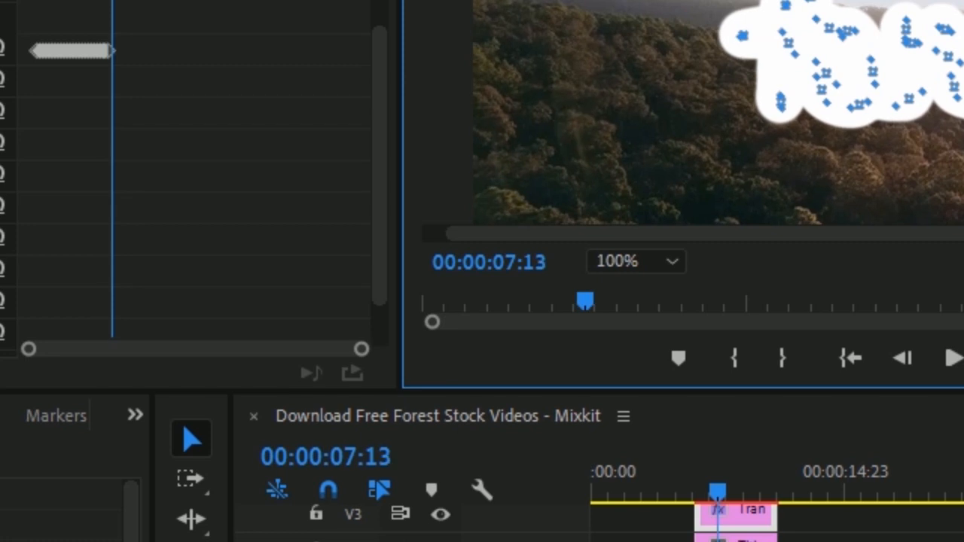
{"action": "key", "text": "Right"}
{"action": "key", "text": "Right"}
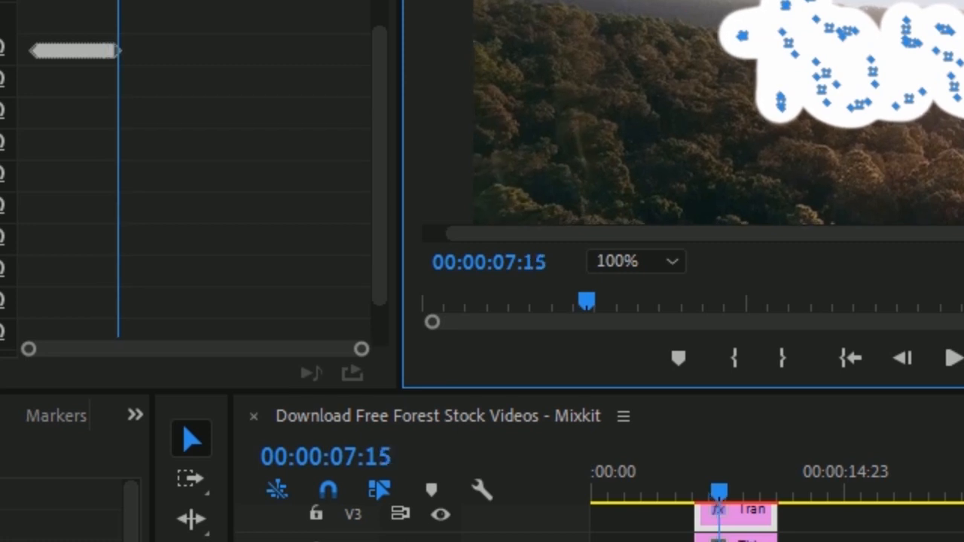
{"action": "key", "text": "Right"}
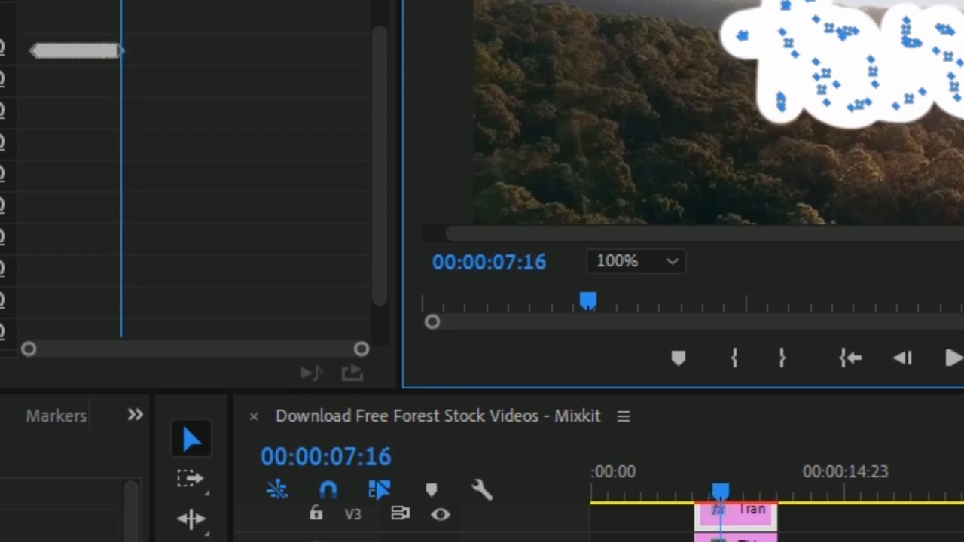
{"action": "key", "text": "Right"}
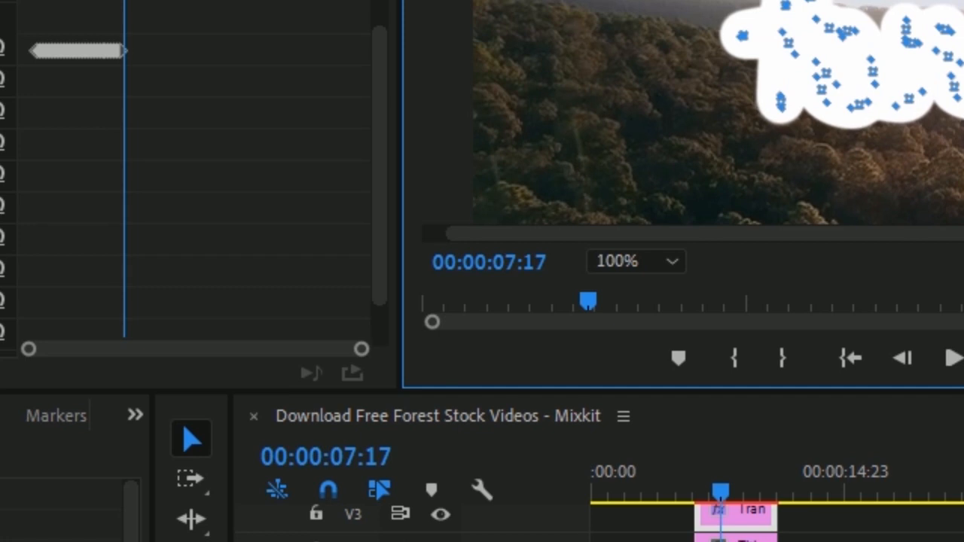
{"action": "key", "text": "Right"}
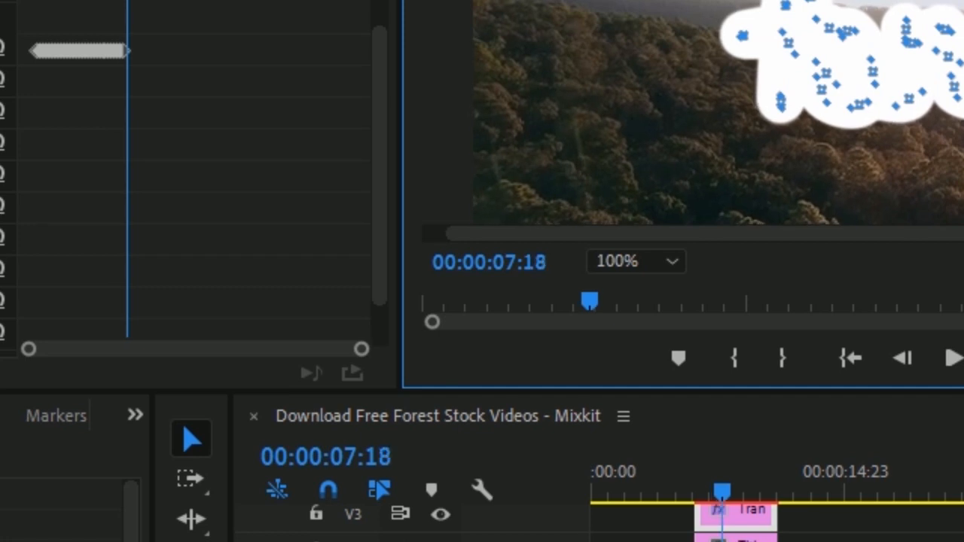
{"action": "key", "text": "Right"}
{"action": "key", "text": "Right"}
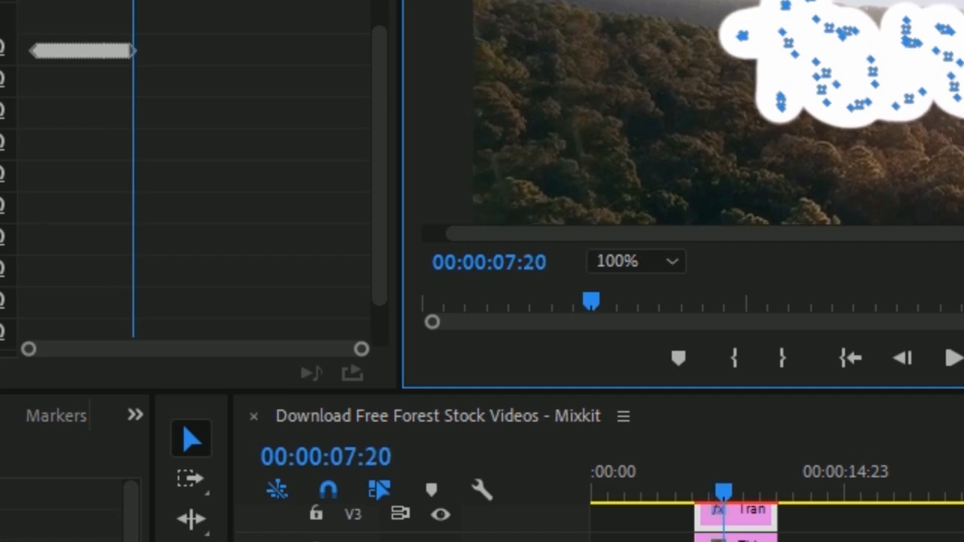
{"action": "key", "text": "Right"}
{"action": "key", "text": "Right"}
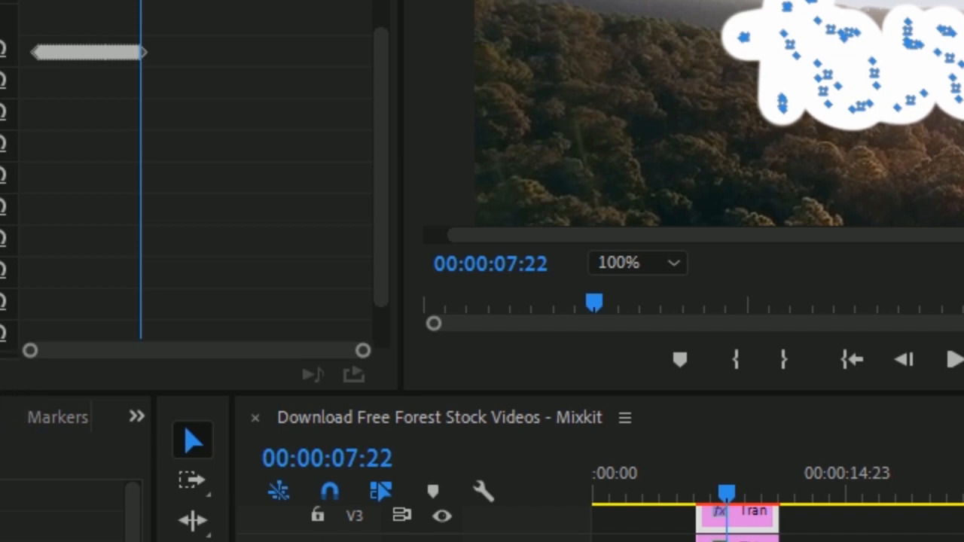
- Apply a track matte to the title clip using the brush strokes on V3, and scrub the playhead to preview the reveal
{"action": "left_click", "coordinate": [2, 456]}
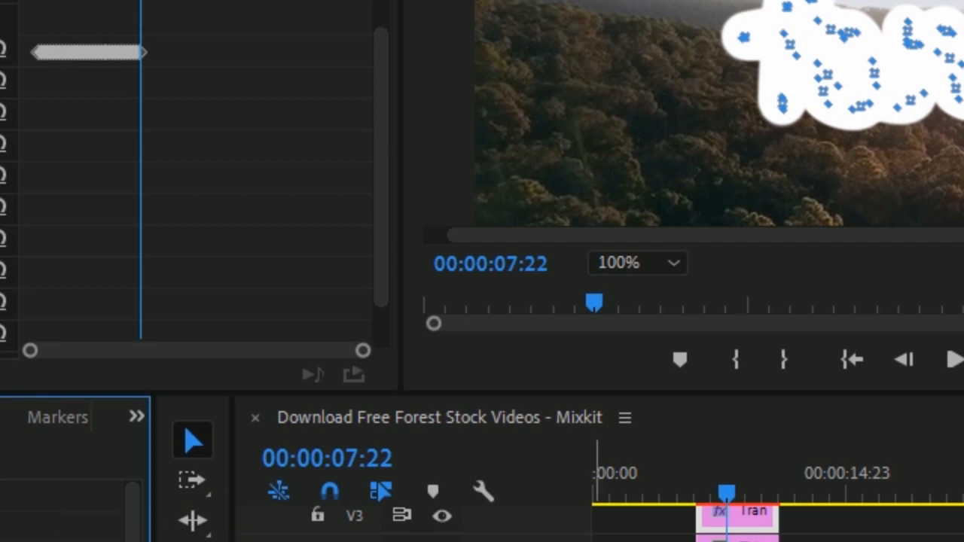
{"action": "left_click", "coordinate": [734, 536]}
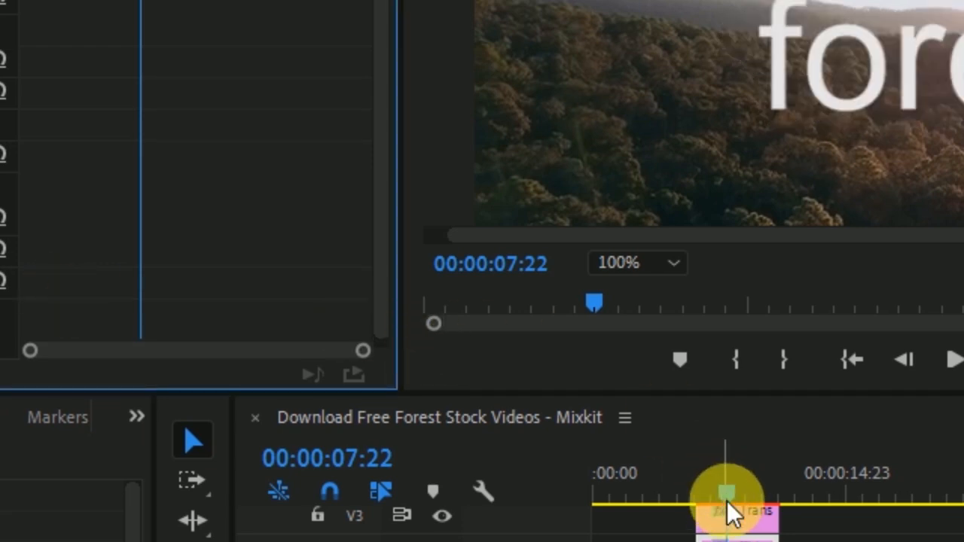
{"action": "left_click_drag", "start_coordinate": [723, 494], "coordinate": [724, 527]}
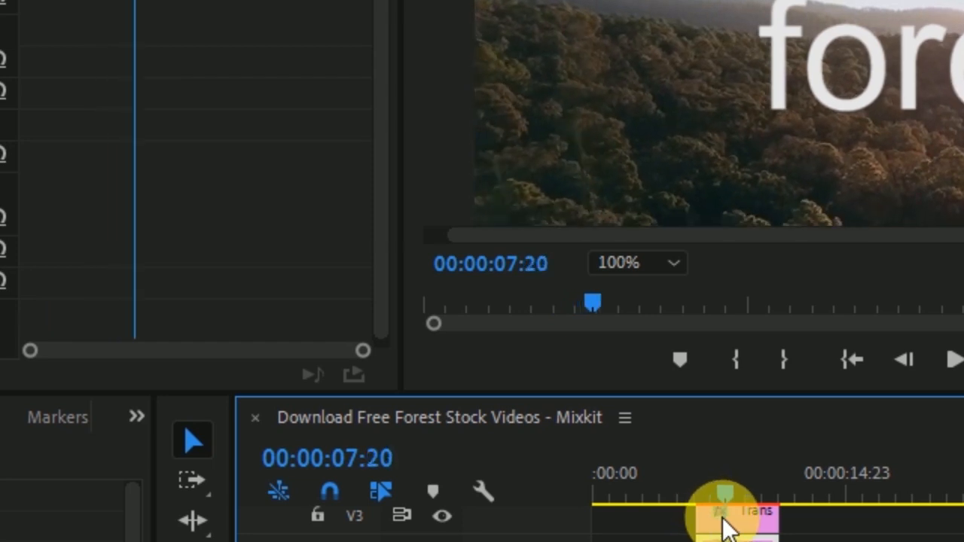
{"action": "mouse_move", "coordinate": [724, 527]}
{"action": "left_mouse_down"}
{"action": "mouse_move", "coordinate": [772, 527]}
{"action": "mouse_move", "coordinate": [775, 536]}
{"action": "mouse_move", "coordinate": [585, 527]}
{"action": "mouse_move", "coordinate": [748, 536]}
{"action": "mouse_move", "coordinate": [732, 539]}
{"action": "left_mouse_up"}
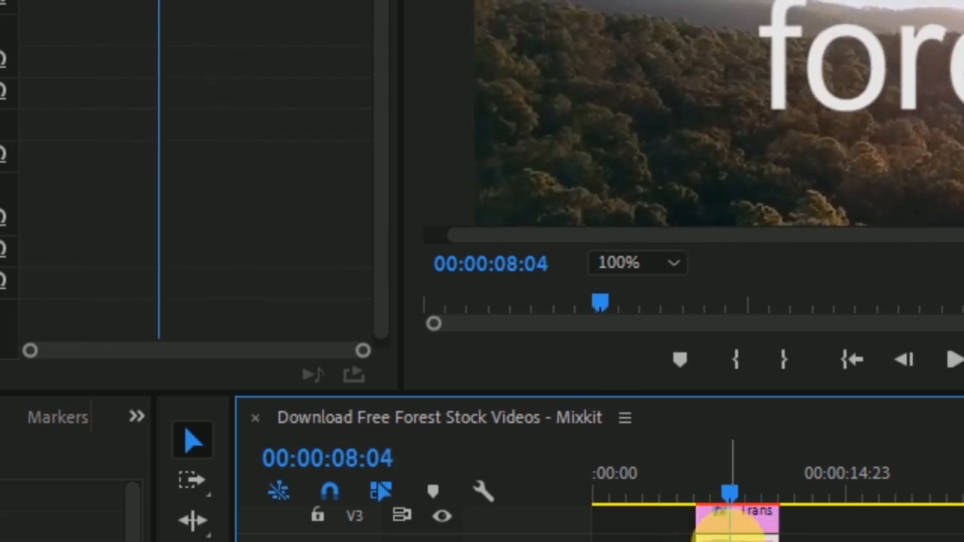